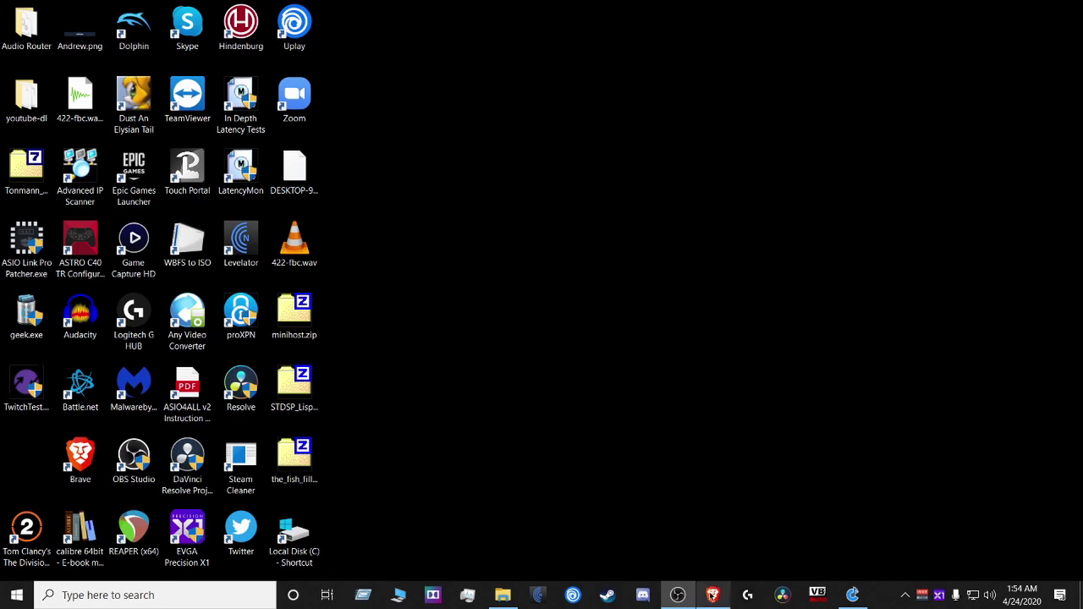
# Look at the RTX Voice setup guide in the browser and the NvAFX folder in File Explorer, minimizing each window
pyautogui.click(712, 595)
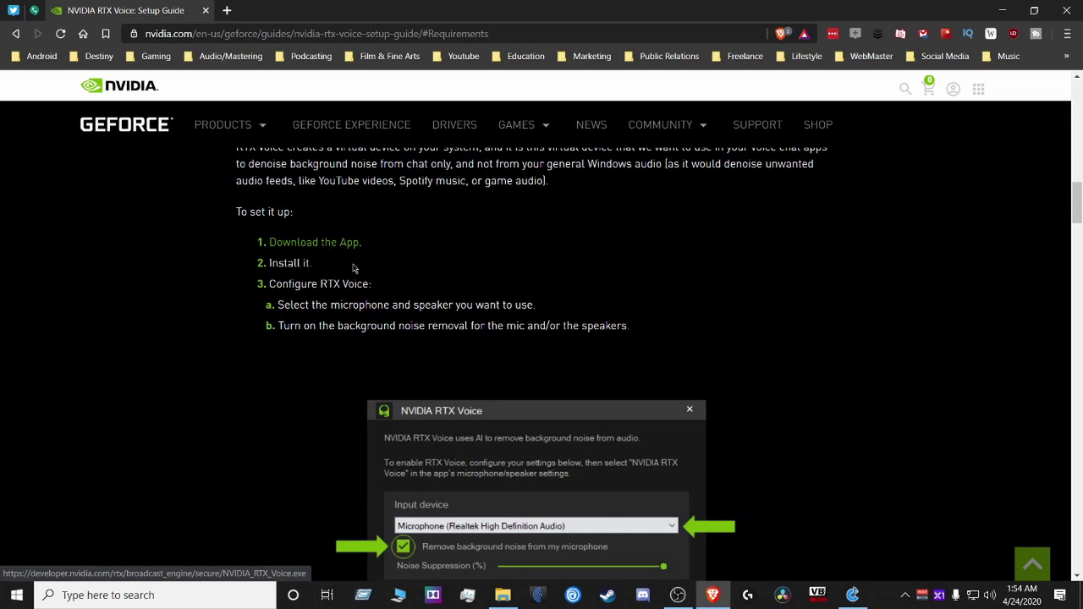
pyautogui.click(1002, 10)
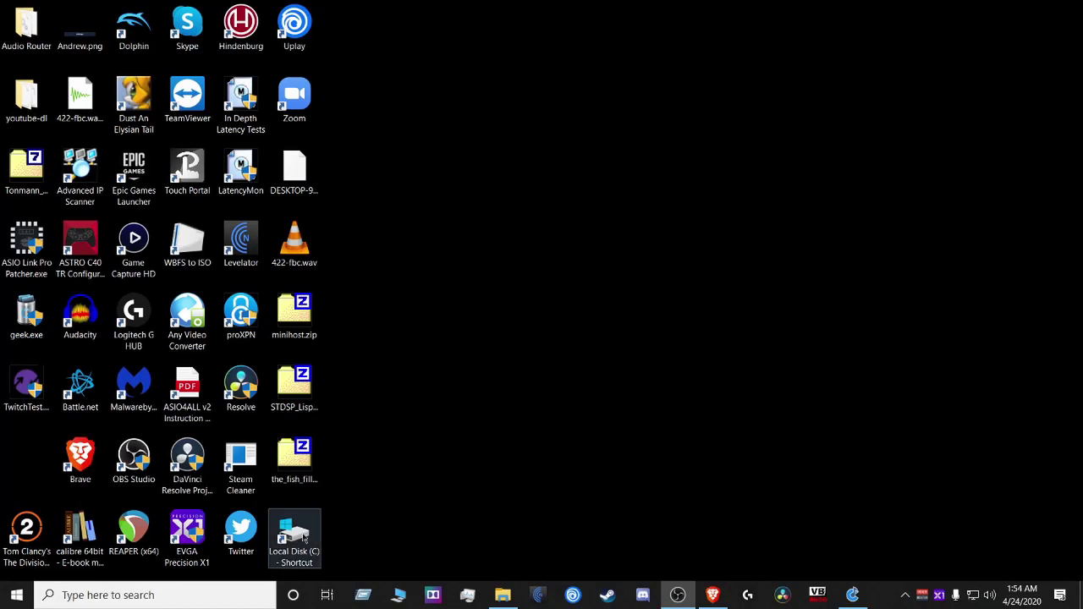
pyautogui.moveTo(503, 595)
pyautogui.click(504, 541)
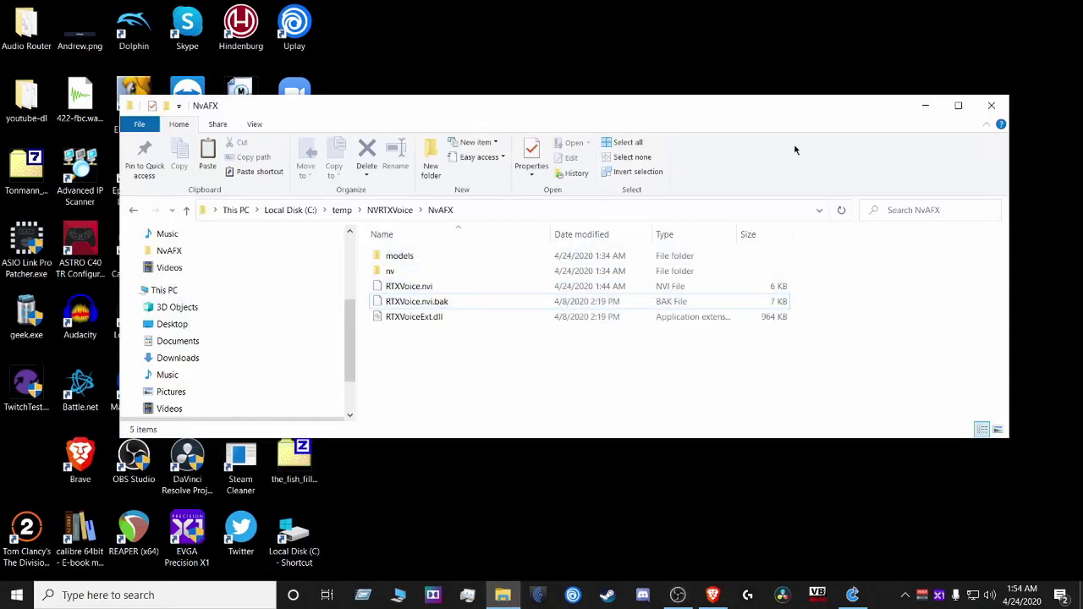
pyautogui.click(925, 105)
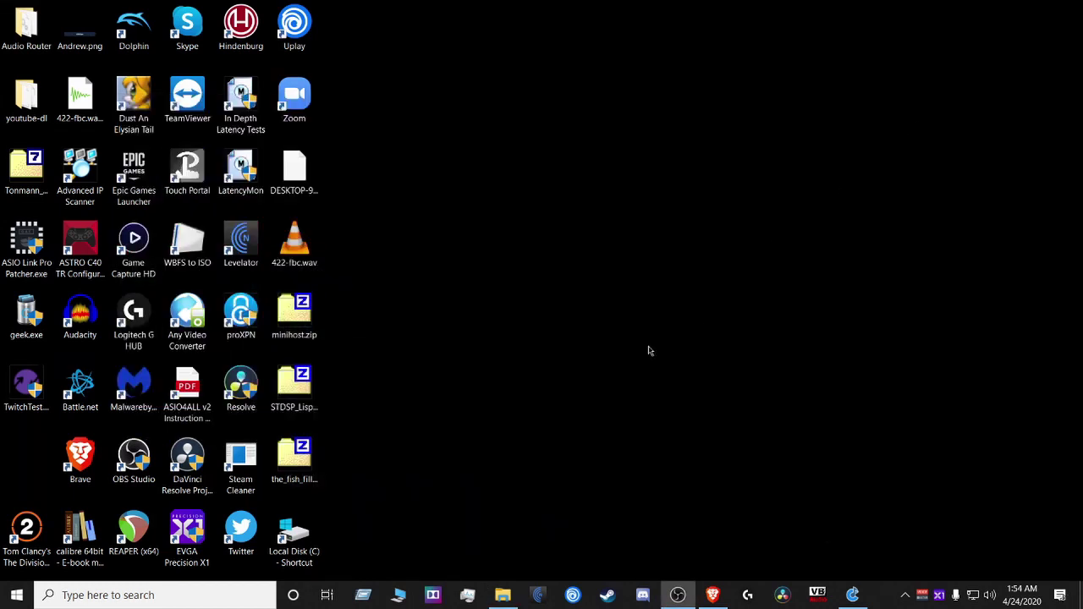
# Start Notepad and open RTXVoice.nvi.bak from the NvAFX folder with all file types listed
pyautogui.click(179, 594)
pyautogui.write('note')
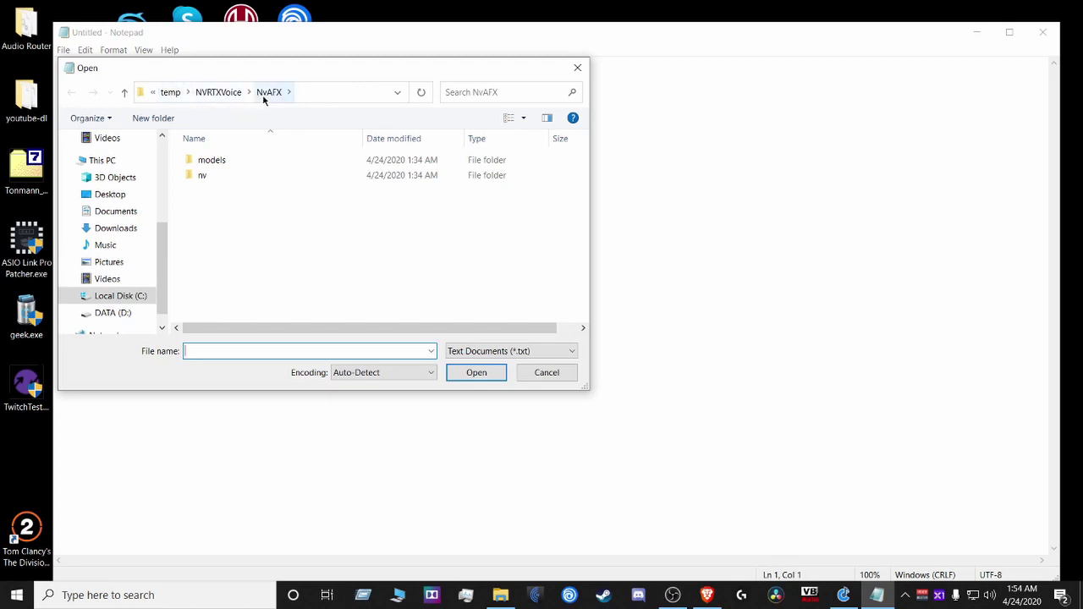
pyautogui.click(487, 350)
pyautogui.click(489, 375)
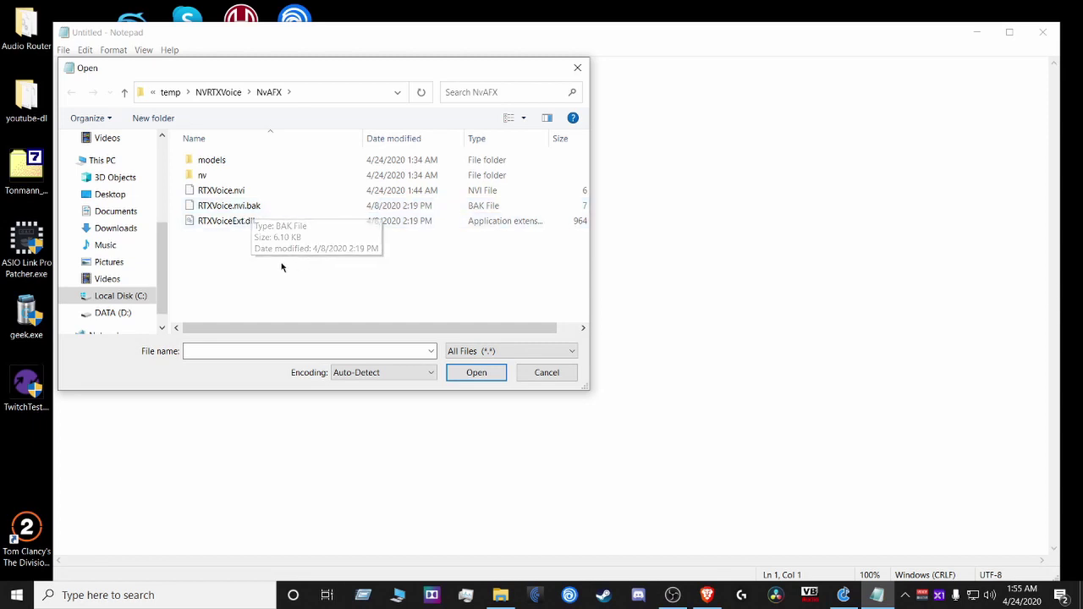
pyautogui.click(237, 208)
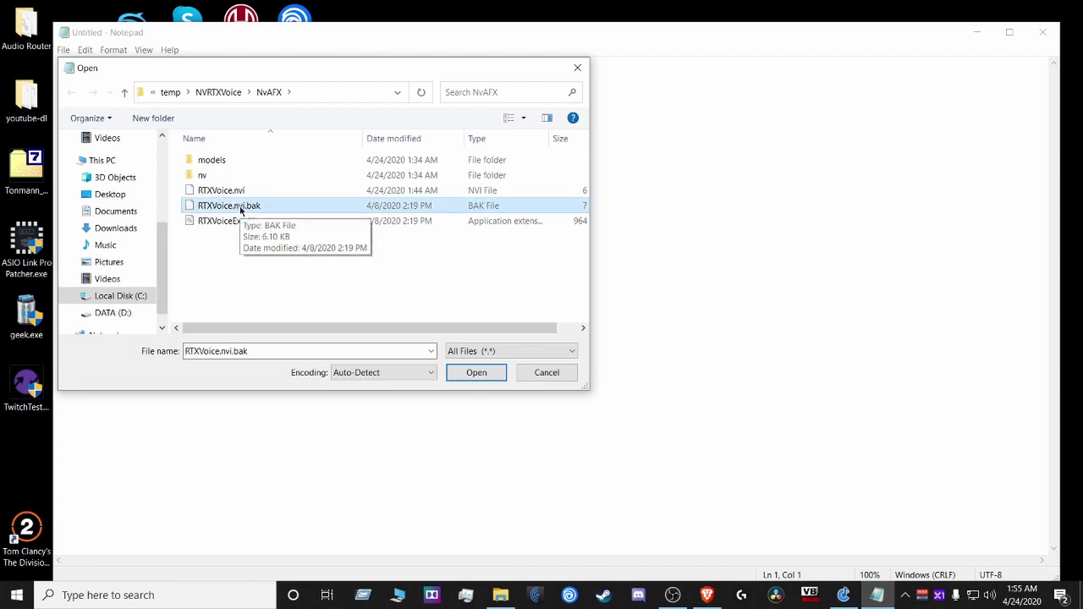
pyautogui.doubleClick(240, 208)
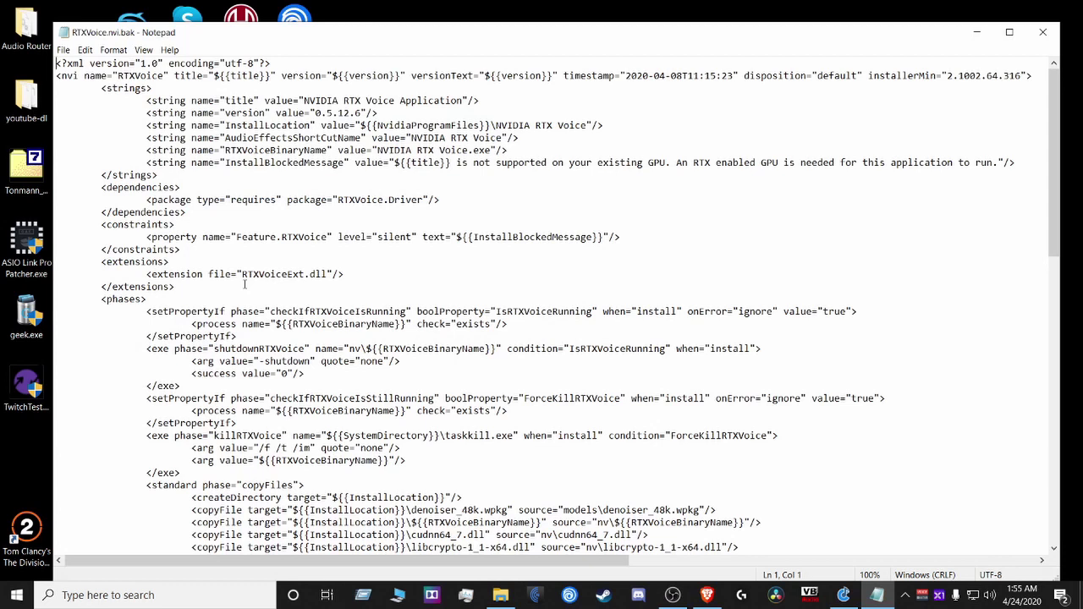
# Highlight the constraints block and the InstallBlockedMessage string line in RTXVoice.nvi.bak
pyautogui.moveTo(185, 249); pyautogui.dragTo(95, 224)
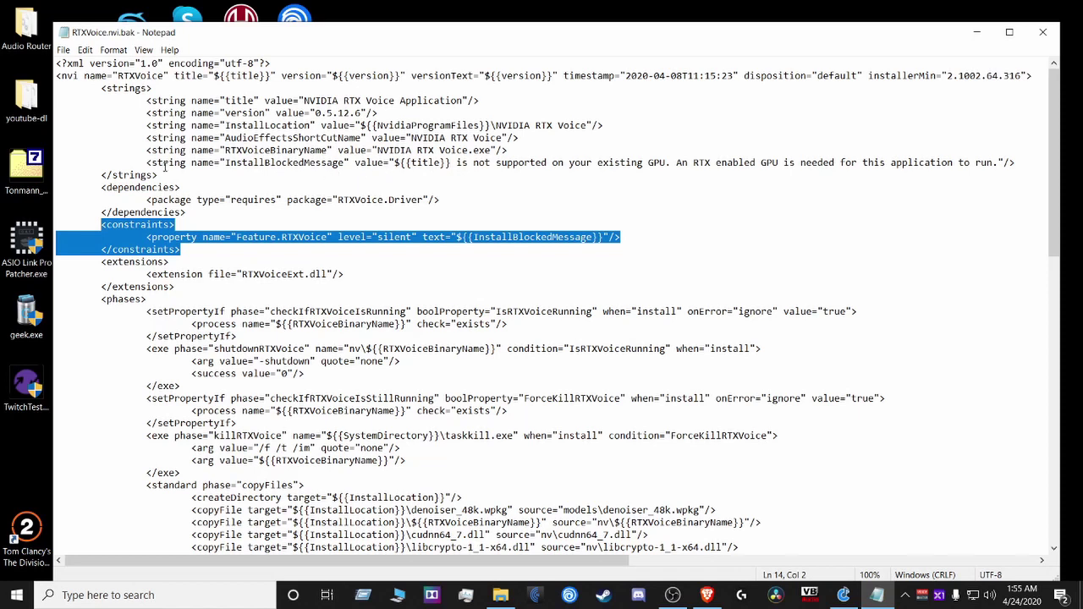
pyautogui.click(161, 165)
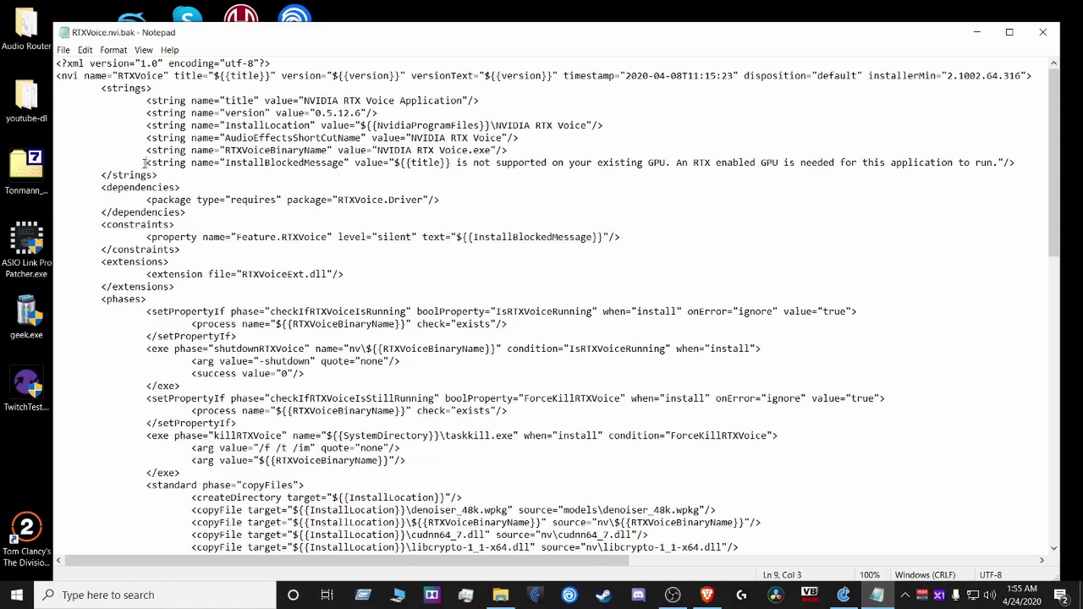
pyautogui.moveTo(146, 162); pyautogui.dragTo(653, 162)
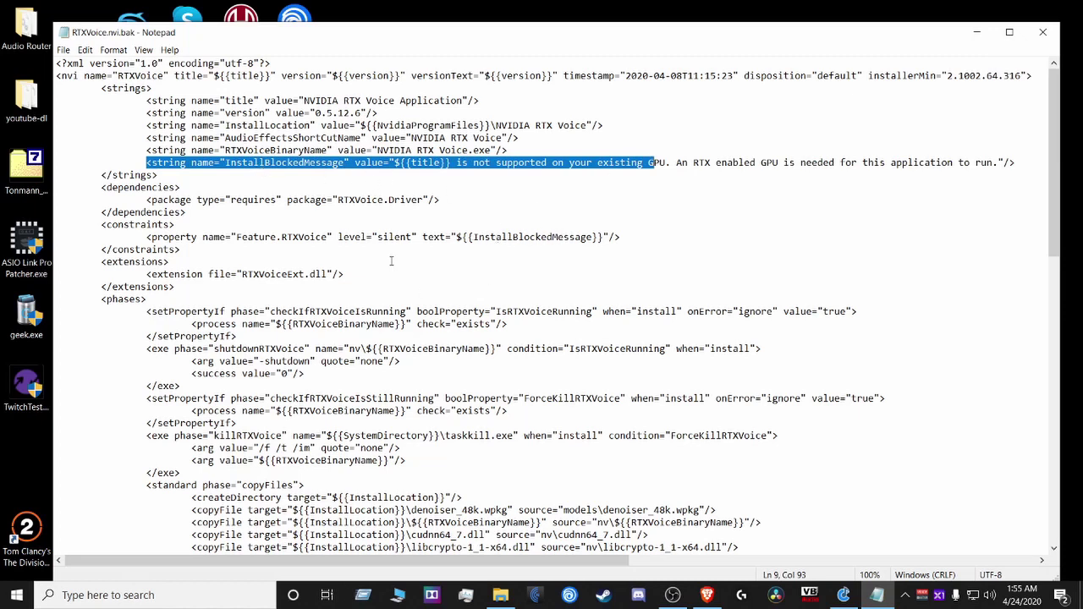
pyautogui.click(166, 240)
pyautogui.moveTo(100, 224); pyautogui.dragTo(193, 250)
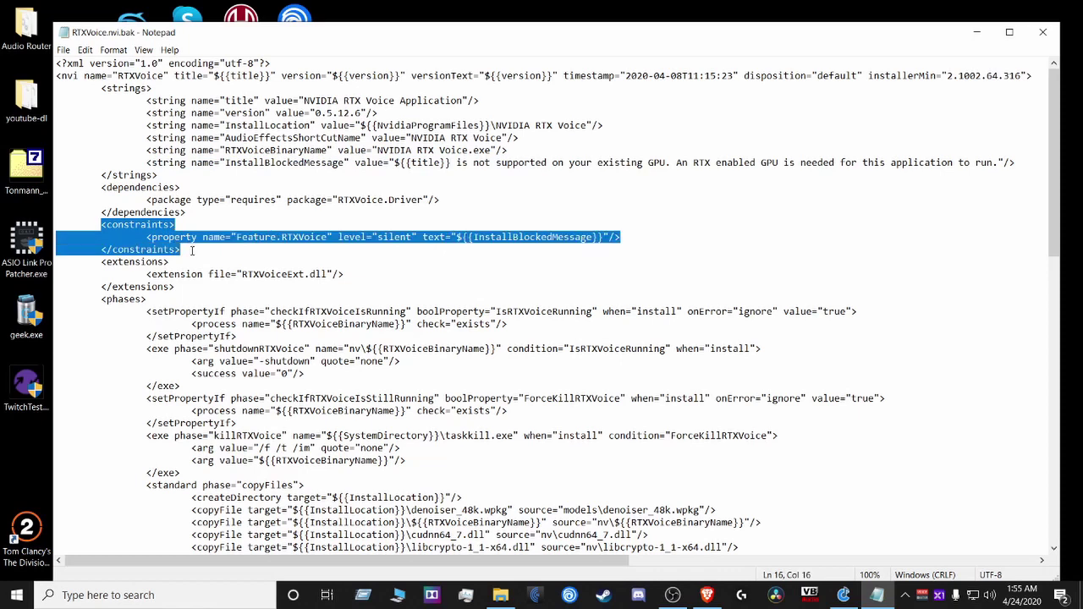
# Try deleting text from the InstallBlockedMessage line, undo the deletion, and close the backup file
pyautogui.click(170, 161)
pyautogui.moveTo(145, 162); pyautogui.dragTo(421, 166)
pyautogui.press('Delete')
pyautogui.hotkey('ctrl', 'z')
pyautogui.moveTo(146, 162); pyautogui.dragTo(1031, 170)
pyautogui.click(1013, 178)
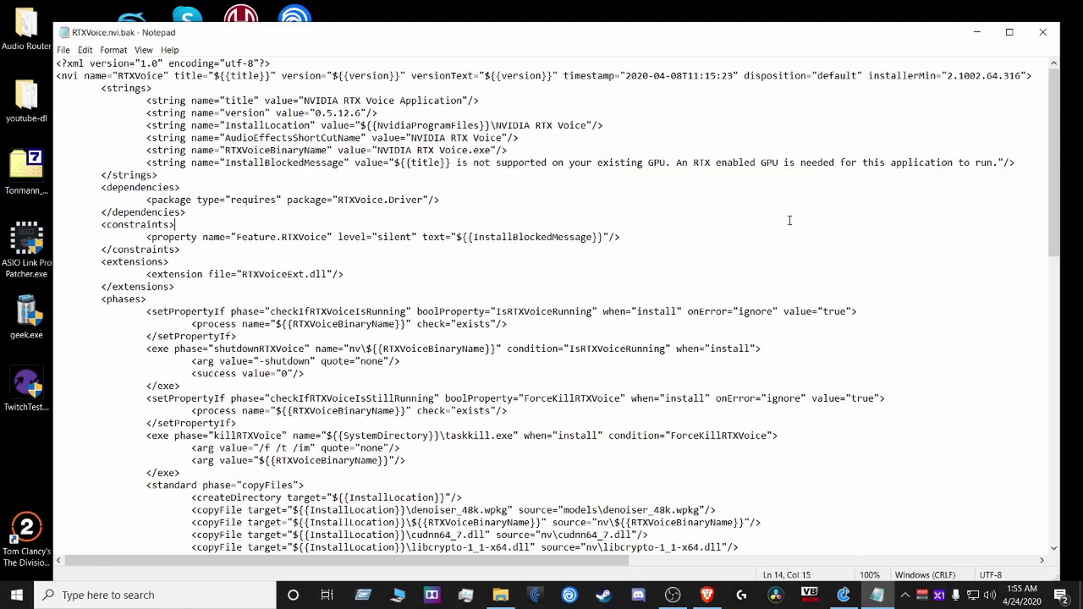
pyautogui.click(1042, 31)
# Open RTXVoice.nvi from the NvAFX folder in a new Notepad window with all file types listed, and minimize it after viewing
pyautogui.rightClick(160, 595)
pyautogui.click(141, 596)
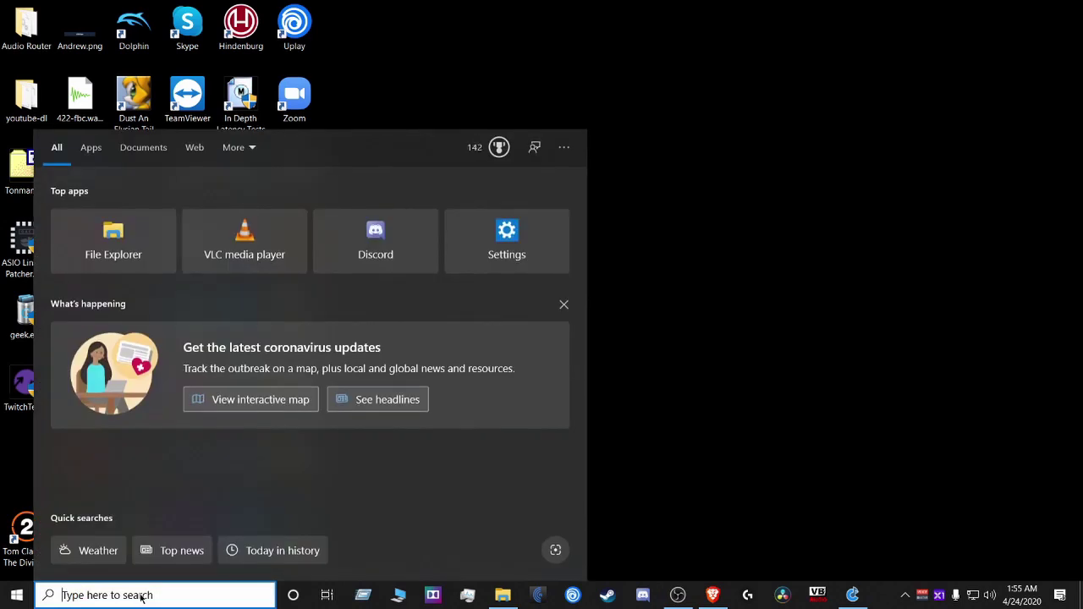
pyautogui.write('note')
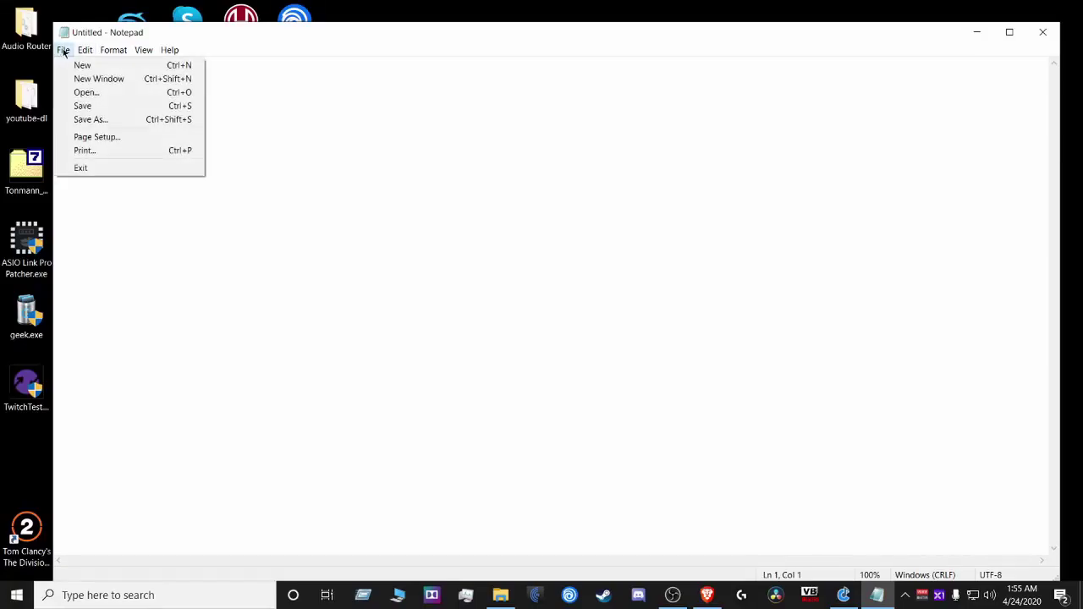
pyautogui.click(108, 95)
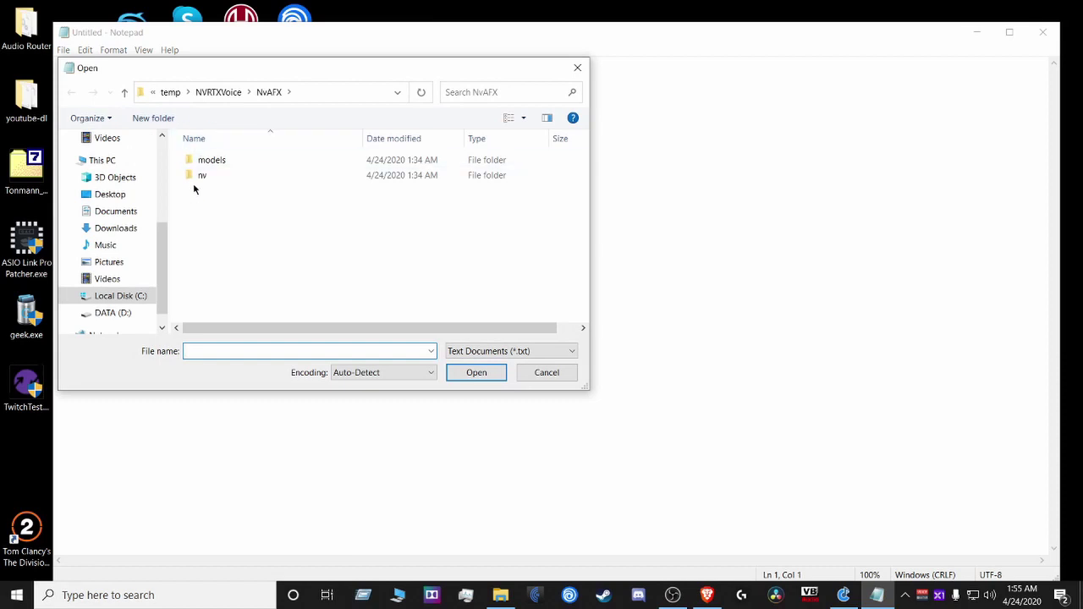
pyautogui.click(479, 351)
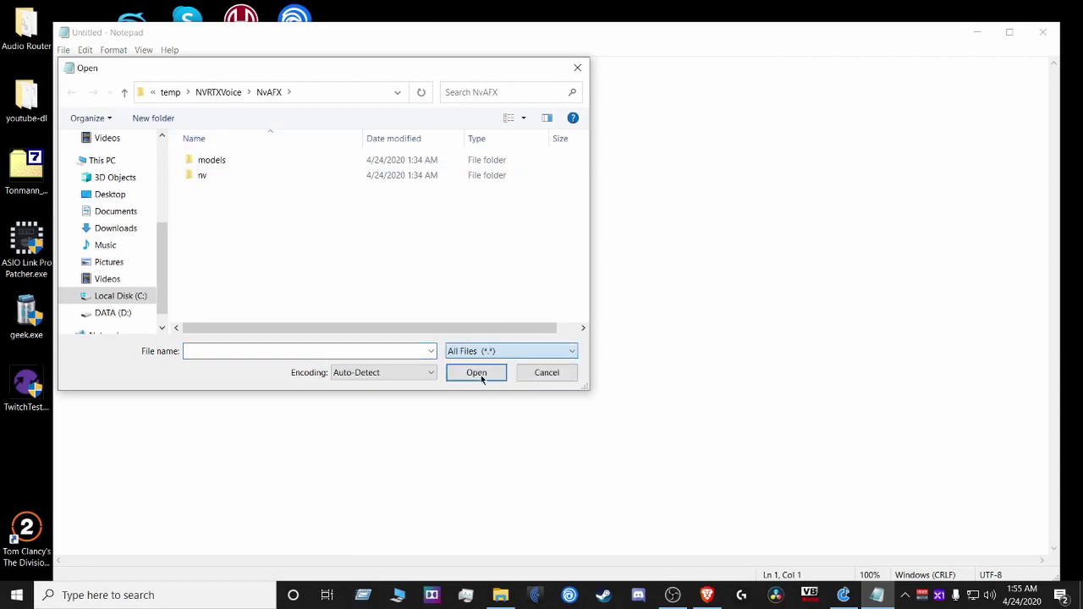
pyautogui.click(479, 374)
pyautogui.click(225, 194)
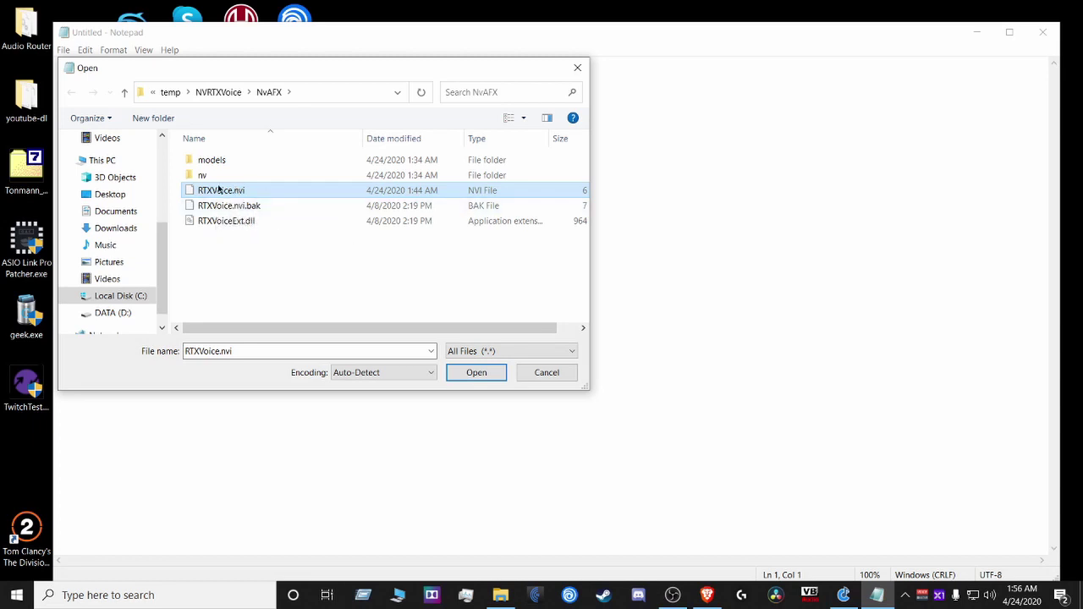
pyautogui.doubleClick(219, 191)
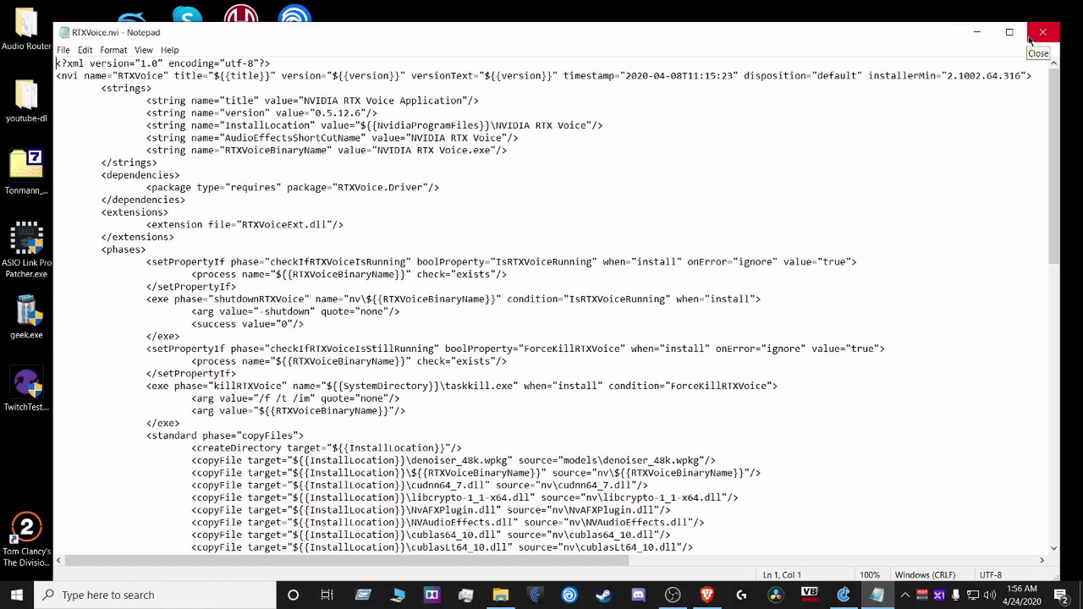
pyautogui.click(976, 33)
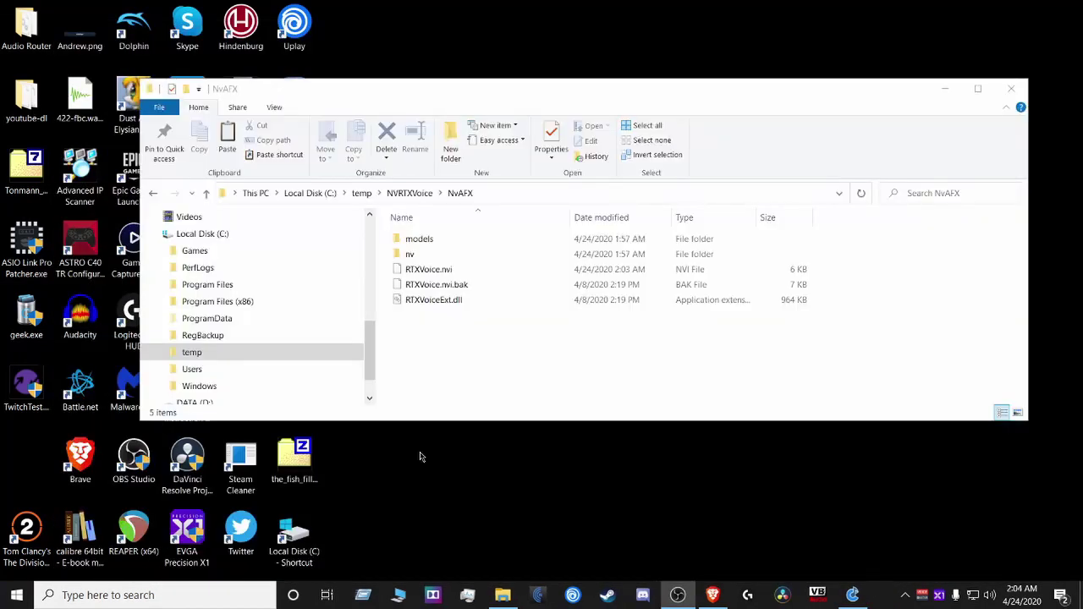
# Install NVIDIA RTX Voice with setup.exe from the NVRTXVoice folder, accepting the license agreement, and close the finished installer
pyautogui.click(411, 194)
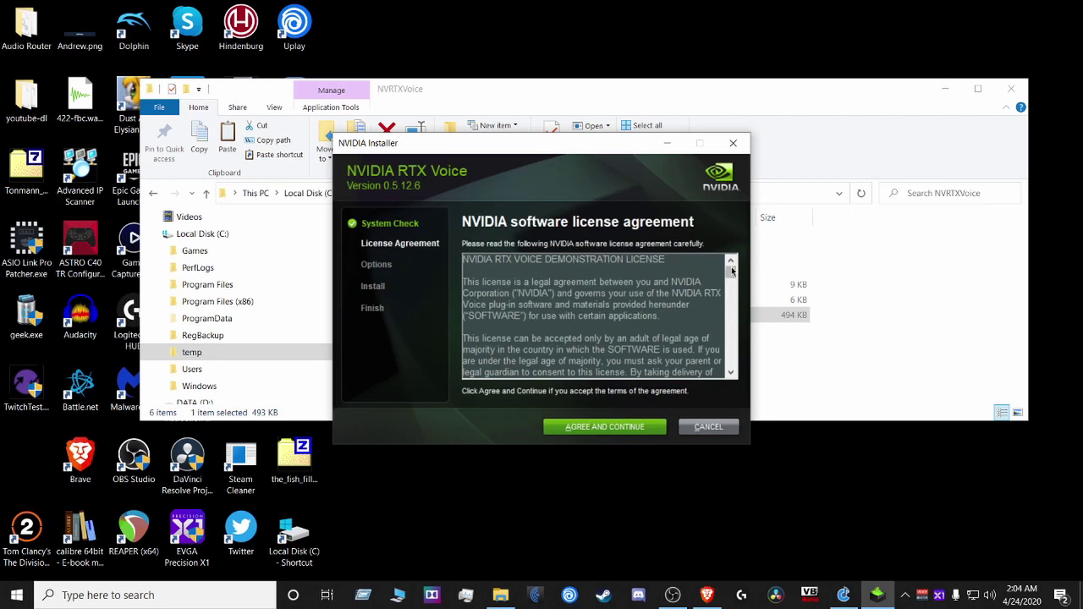
pyautogui.moveTo(733, 270); pyautogui.dragTo(731, 360)
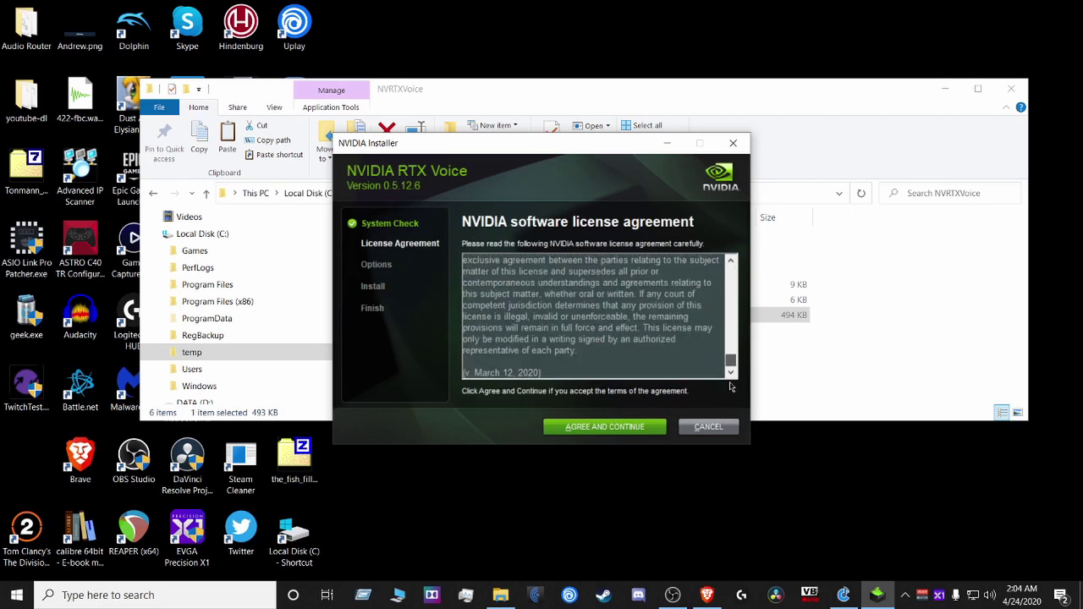
pyautogui.click(588, 432)
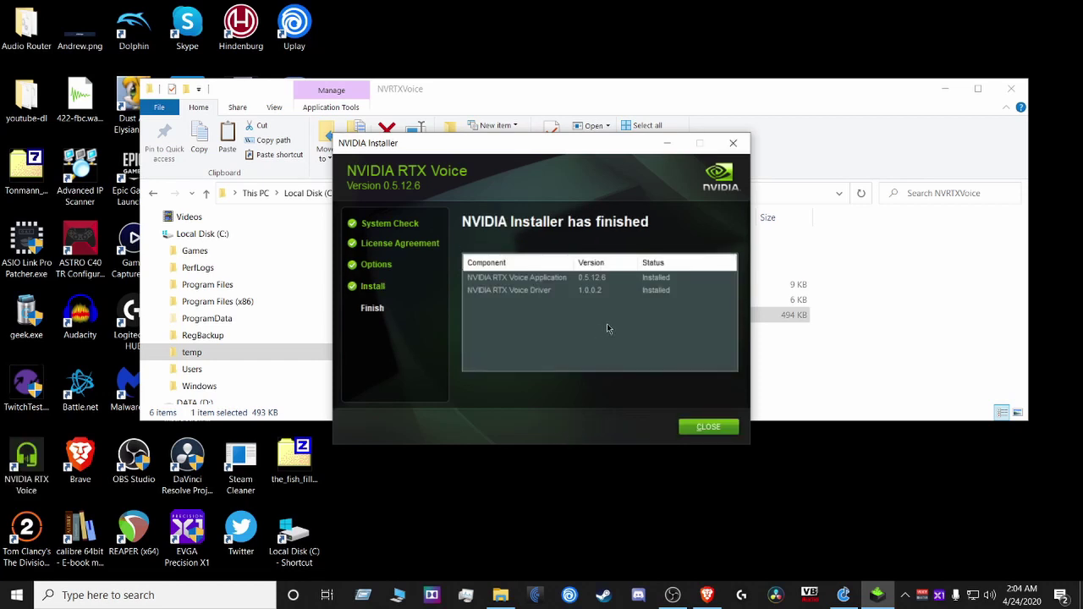
pyautogui.click(707, 428)
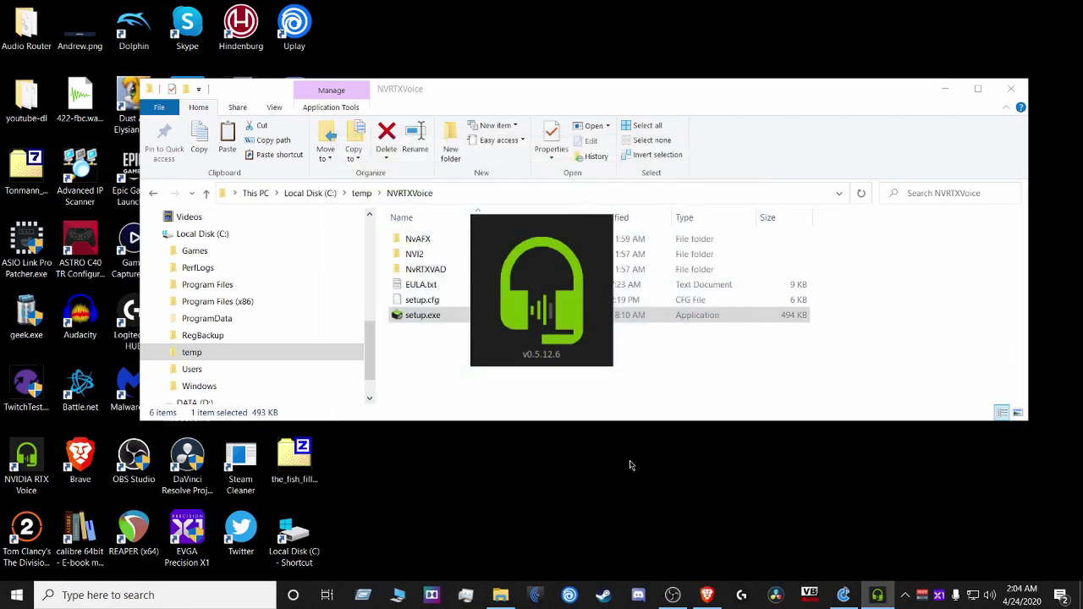